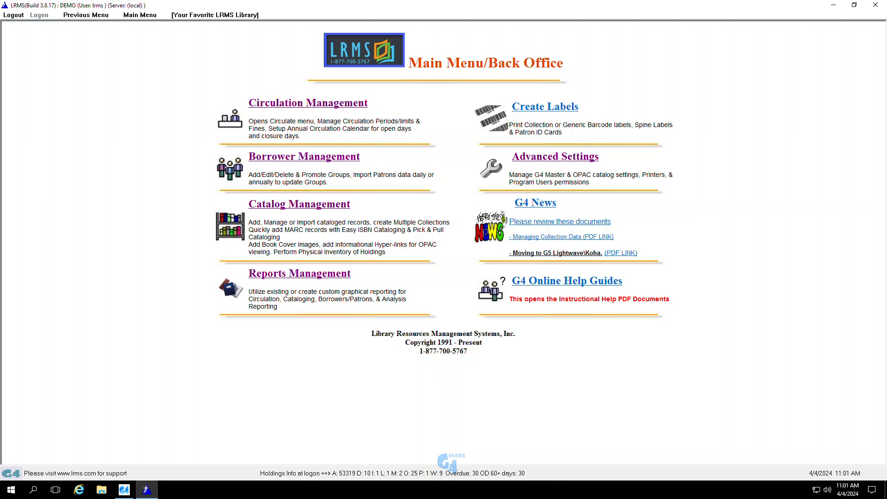
- Open the MARC record Import/Export screen from Catalog Management
left_click(293, 208)
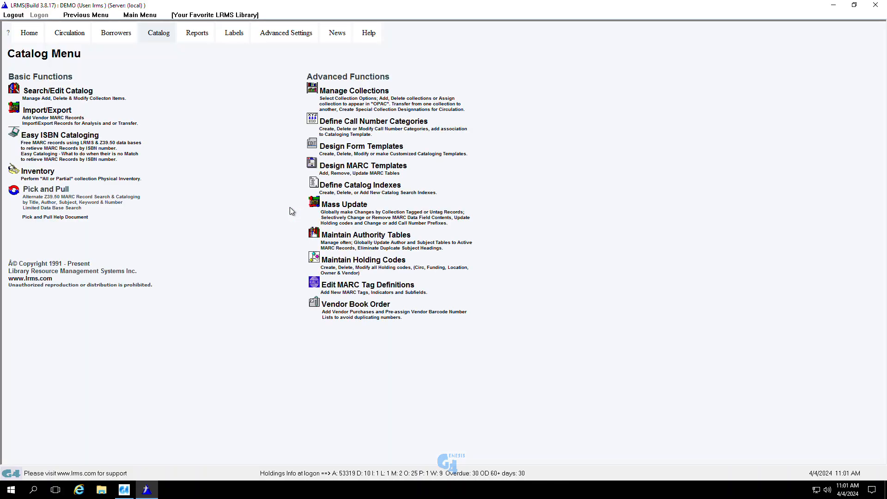
left_click(51, 115)
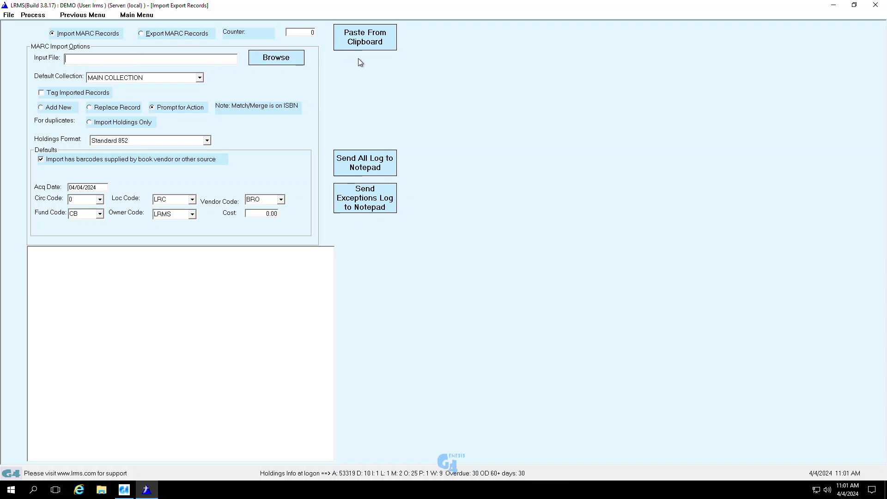
- View the Bound to Stay Bound vendor website from the desktop's Book Vendor Access folder, and minimize it when finished
left_click(833, 6)
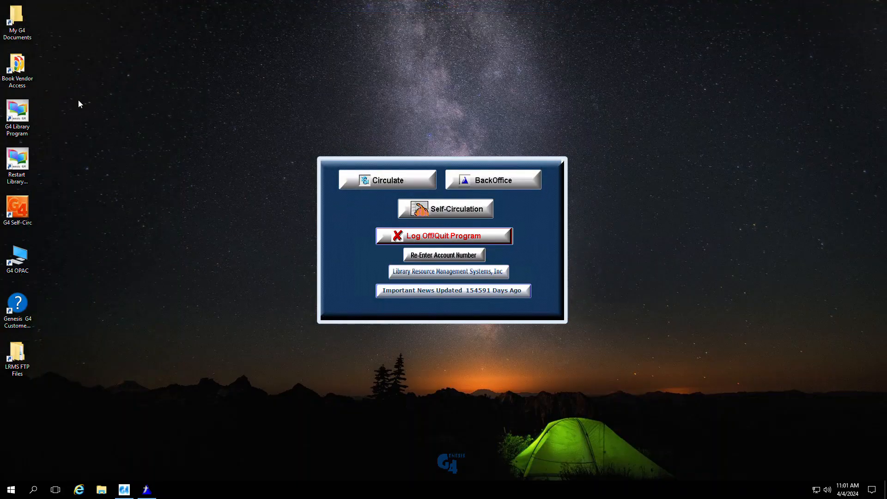
double_click(19, 68)
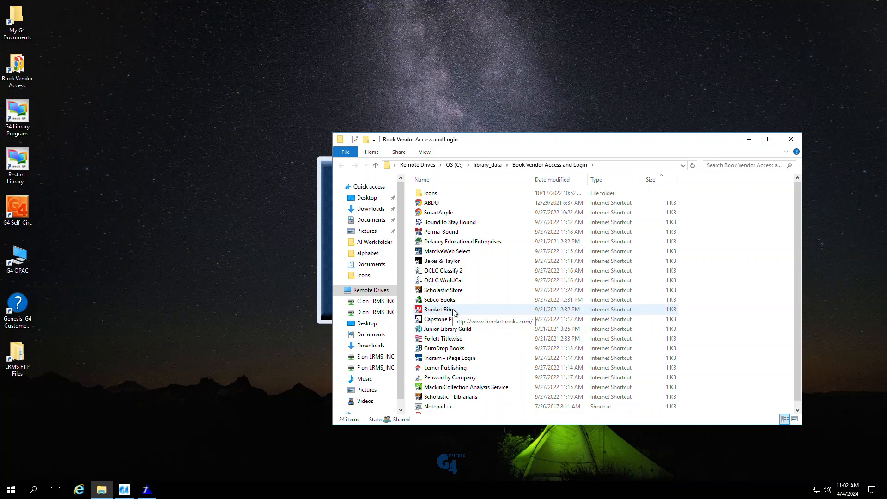
left_click(428, 226)
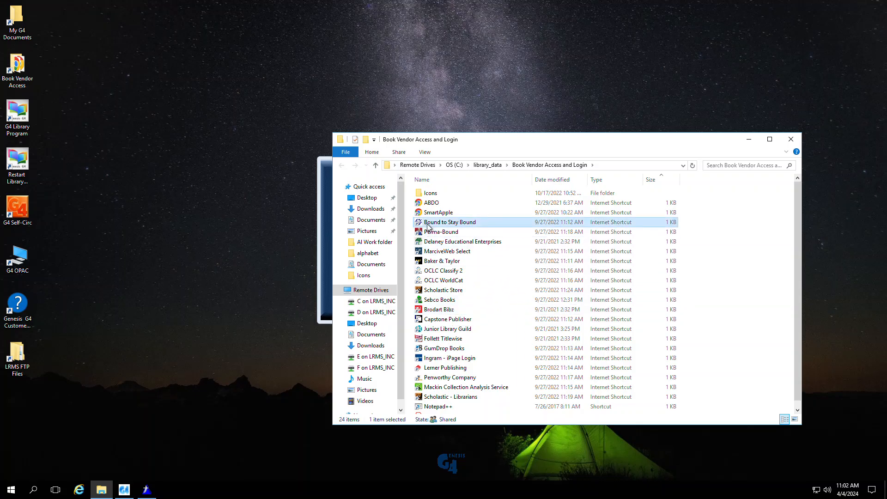
double_click(428, 227)
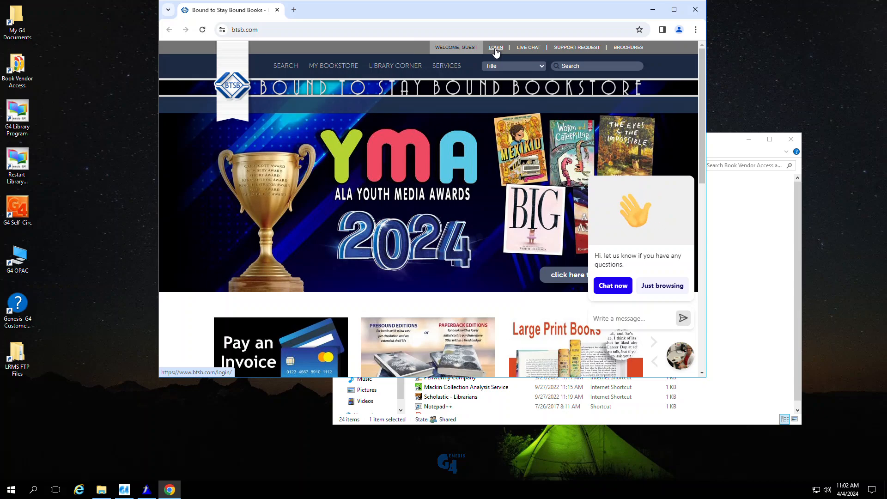
left_click(652, 10)
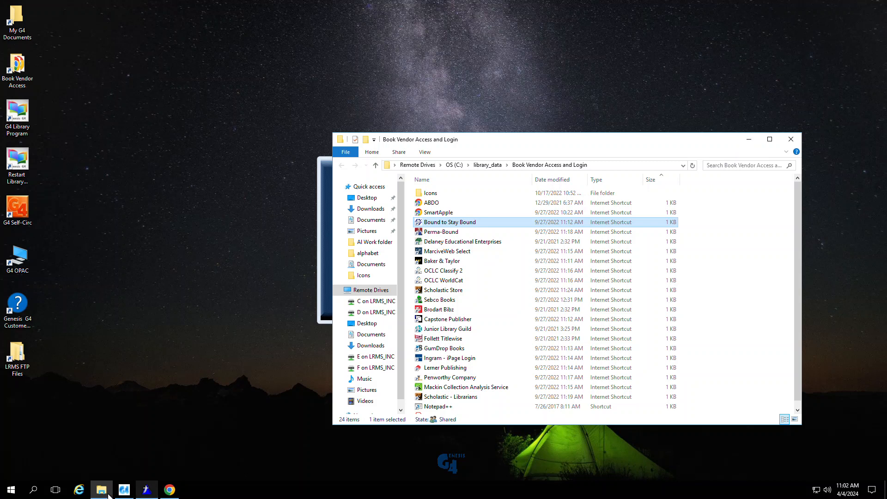
- Switch back to LRMS, return to the Catalog Menu and open the Add Vendor MARC Records help document
left_click(153, 494)
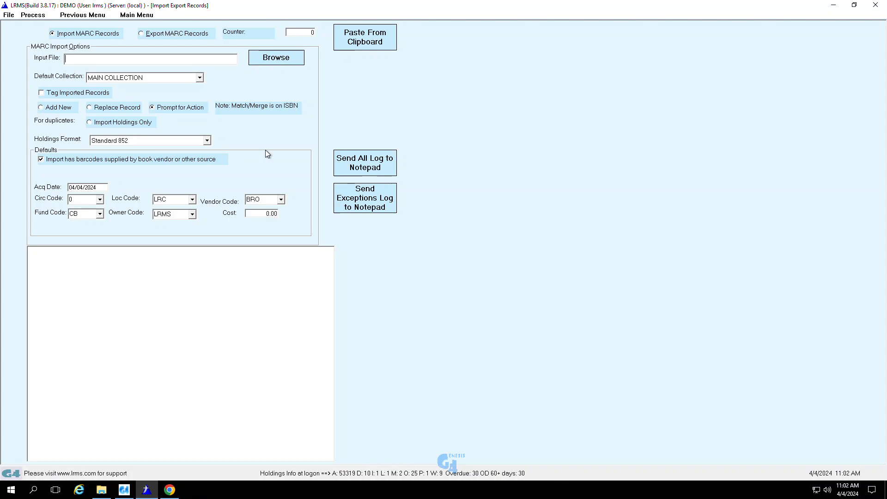
left_click(79, 16)
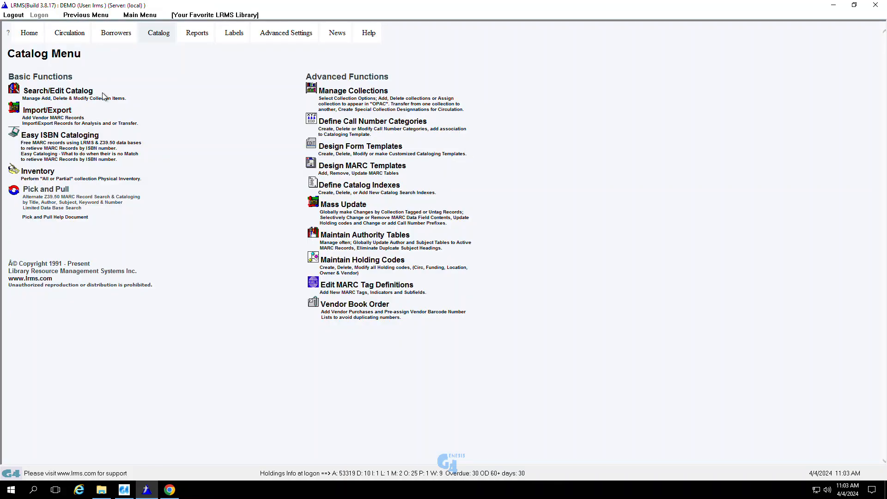
left_click(48, 121)
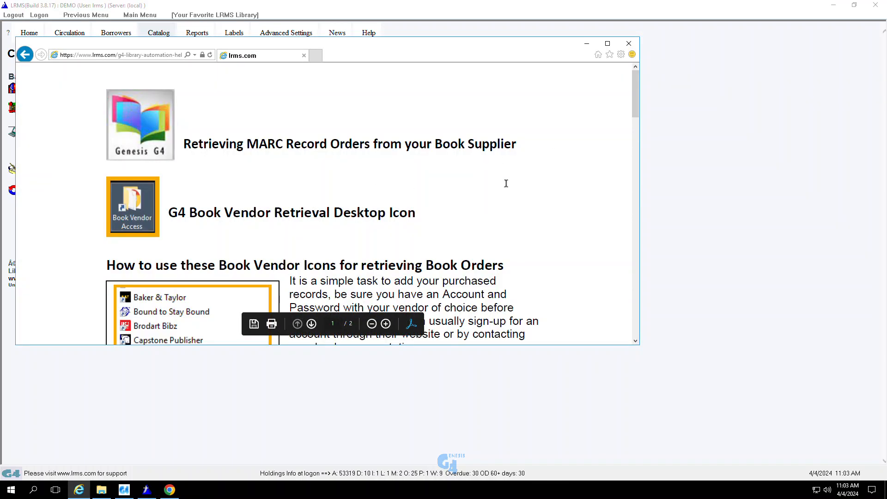
- Read the guide on retrieving MARC record orders from a book supplier, including its six import steps, and minimize it
scroll(514, 220, "down", 1)
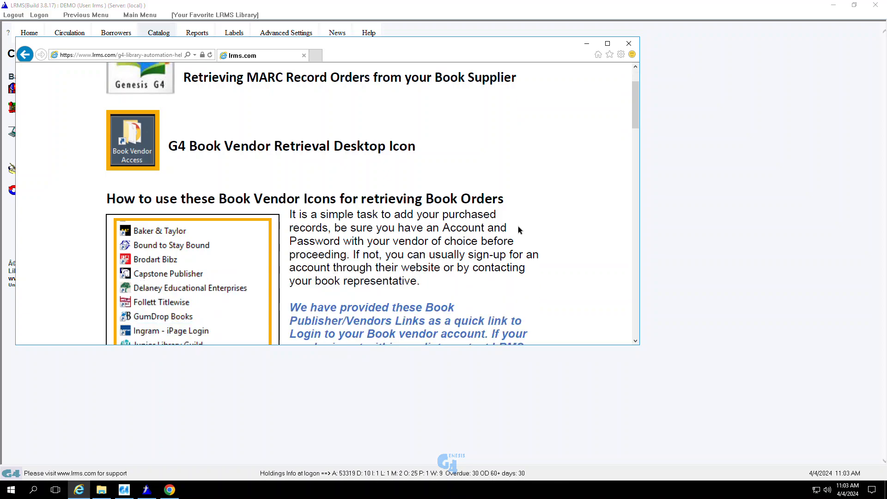
scroll(518, 226, "down", 1)
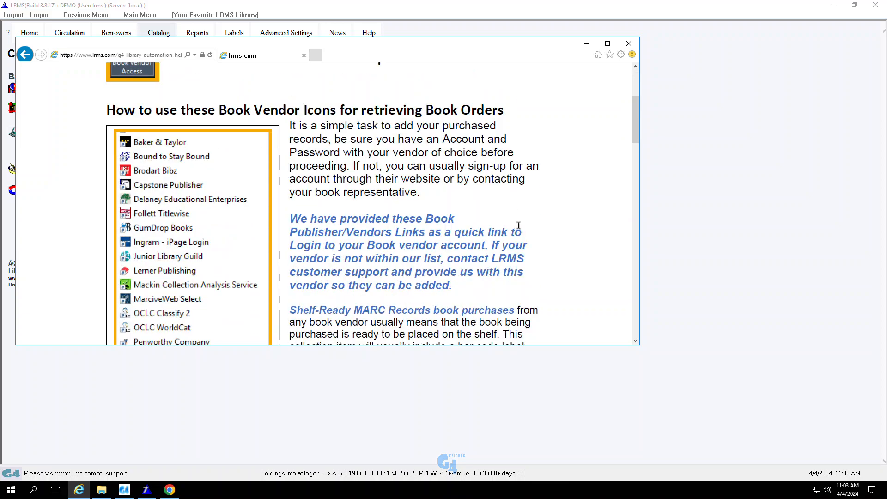
scroll(519, 225, "down", 1)
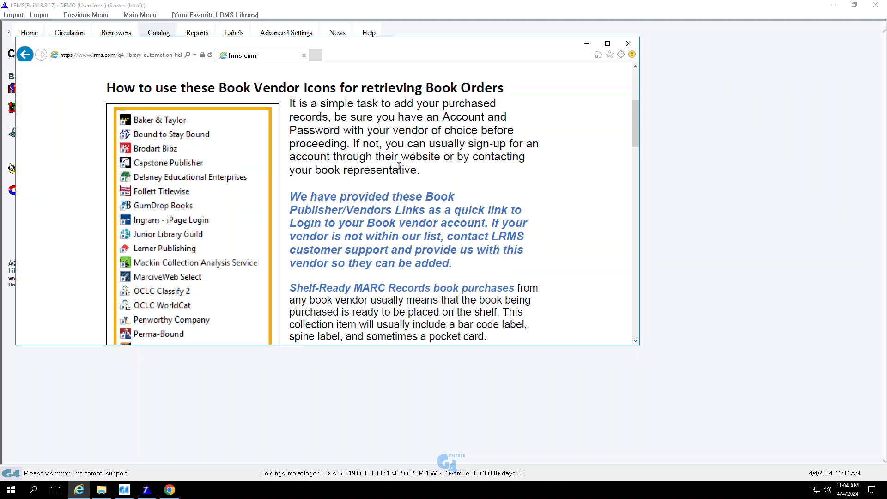
scroll(392, 180, "down", 5)
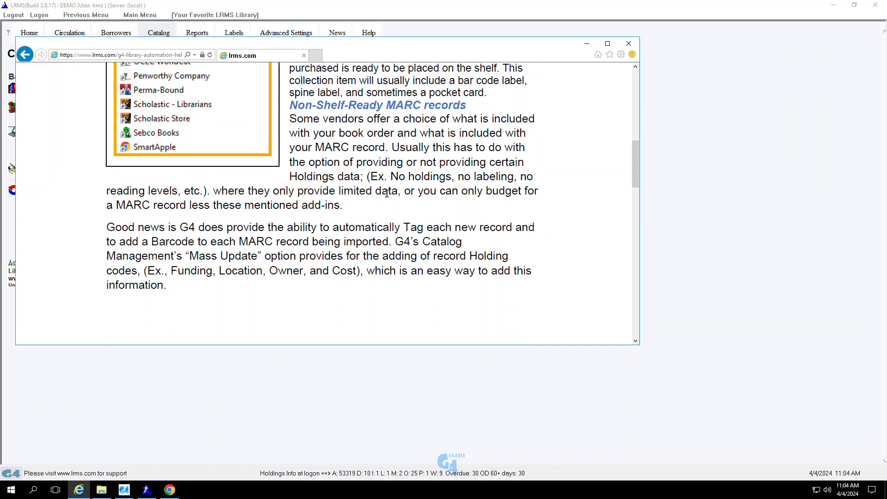
scroll(383, 195, "down", 5)
scroll(379, 210, "down", 7)
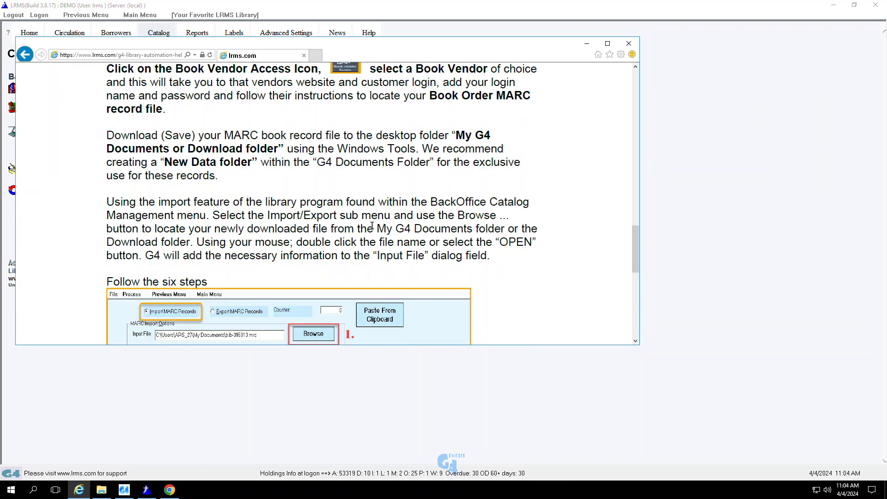
scroll(372, 226, "down", 4)
scroll(372, 223, "down", 2)
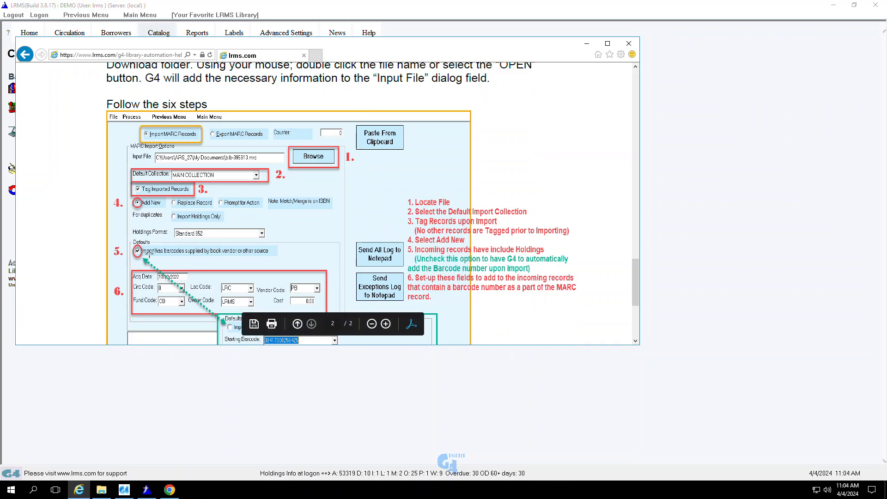
scroll(174, 255, "down", 2)
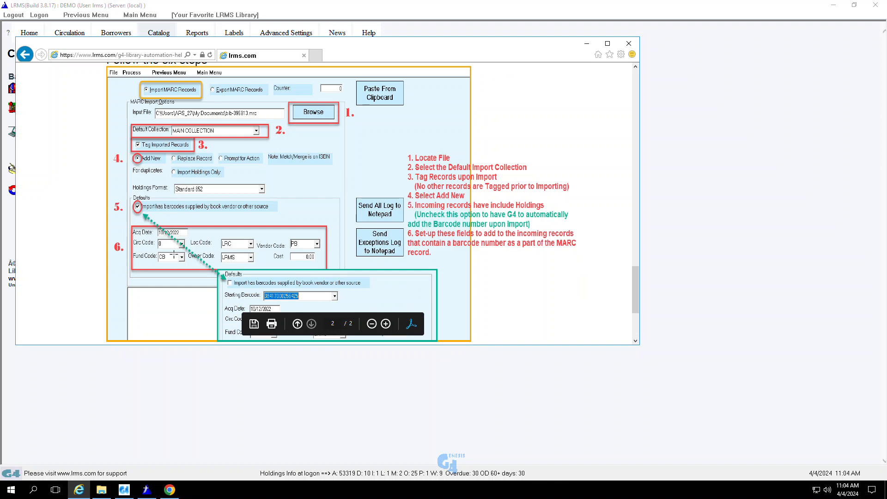
scroll(173, 254, "down", 1)
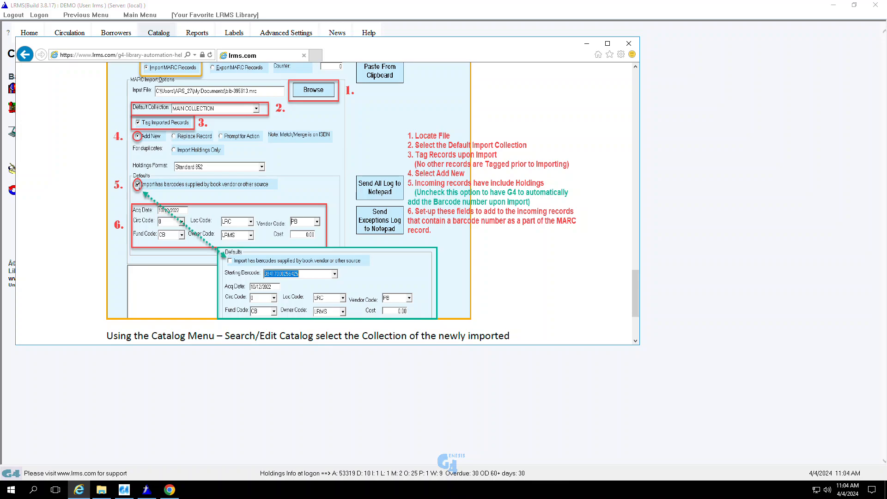
scroll(138, 186, "down", 1)
scroll(140, 186, "down", 1)
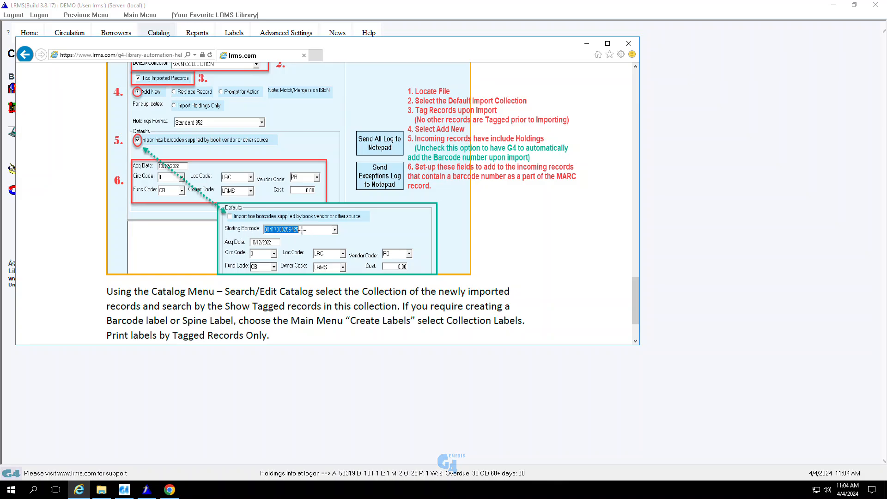
scroll(301, 230, "down", 1)
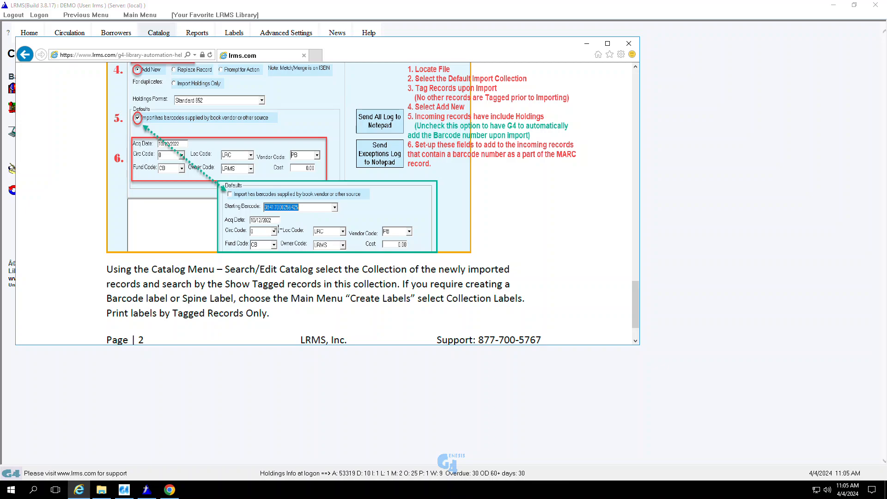
scroll(277, 230, "down", 1)
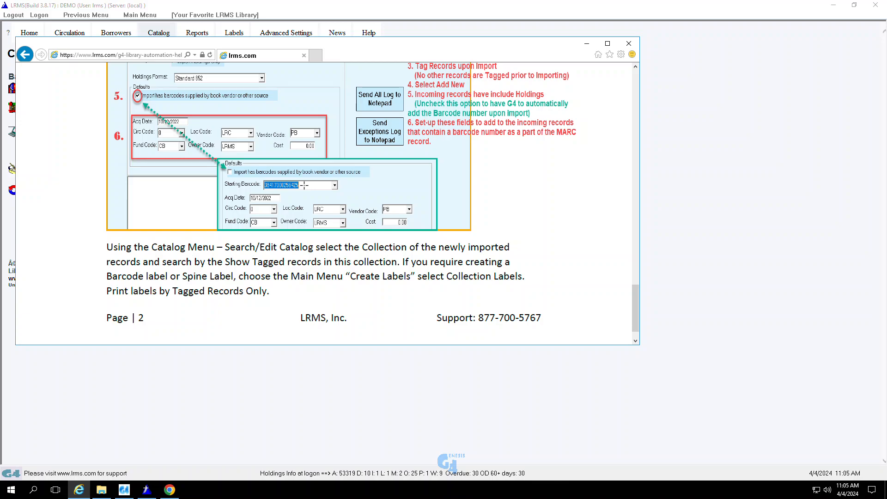
scroll(304, 185, "up", 4)
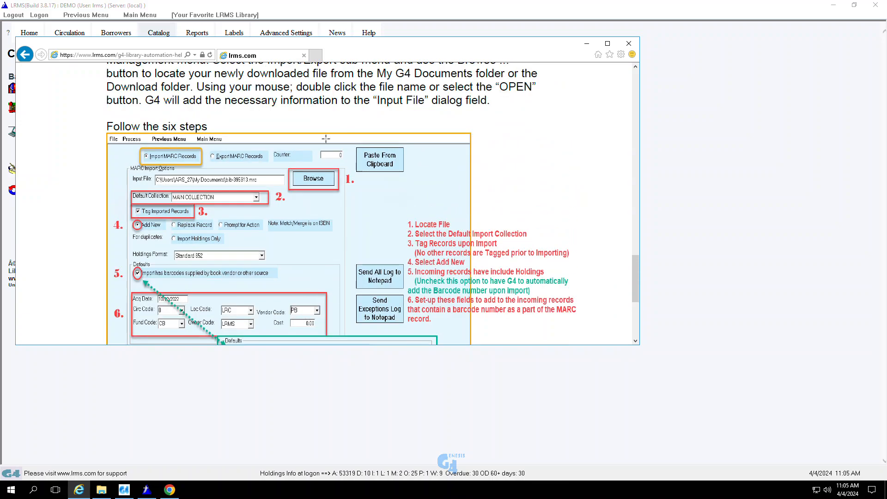
scroll(310, 160, "up", 2)
scroll(310, 158, "up", 1)
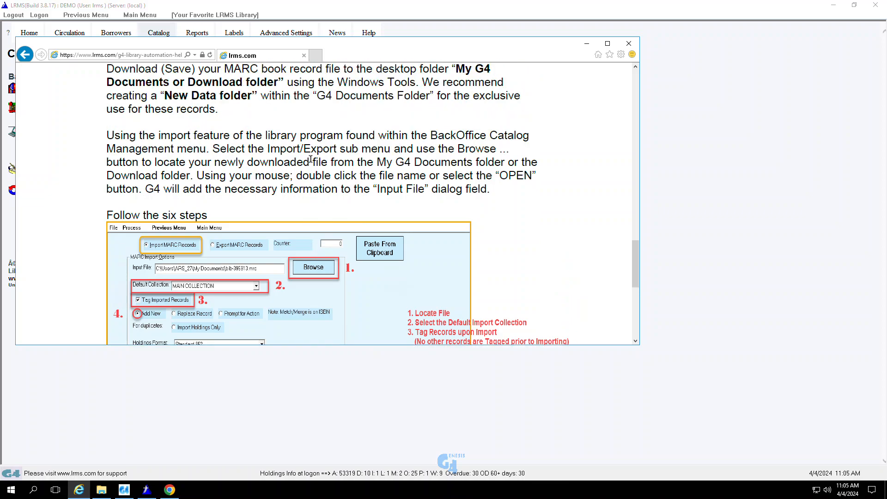
left_click(586, 43)
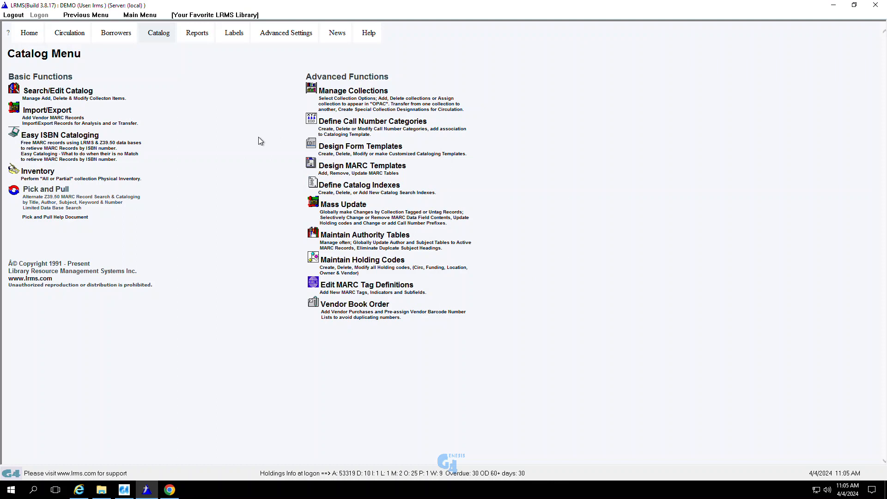
- Open the Import/Export screen and load the MARC file 518871FB from the New Data folder in Documents as the input file
left_click(55, 110)
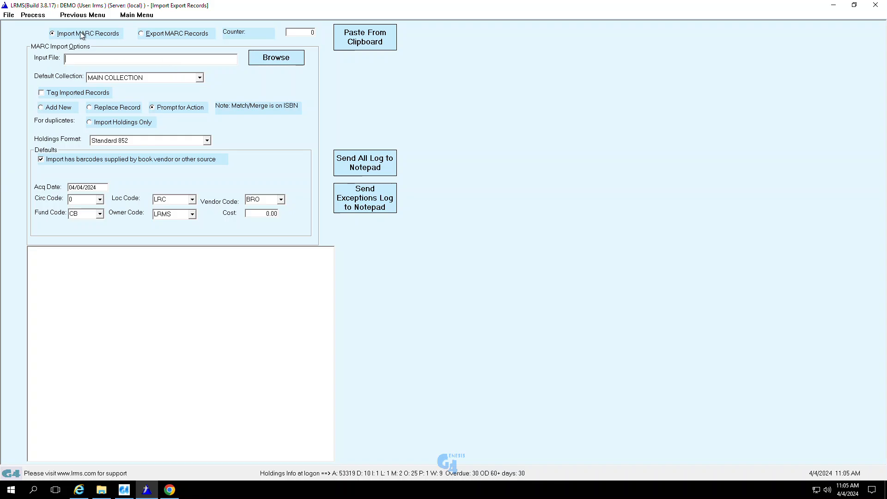
left_click(270, 62)
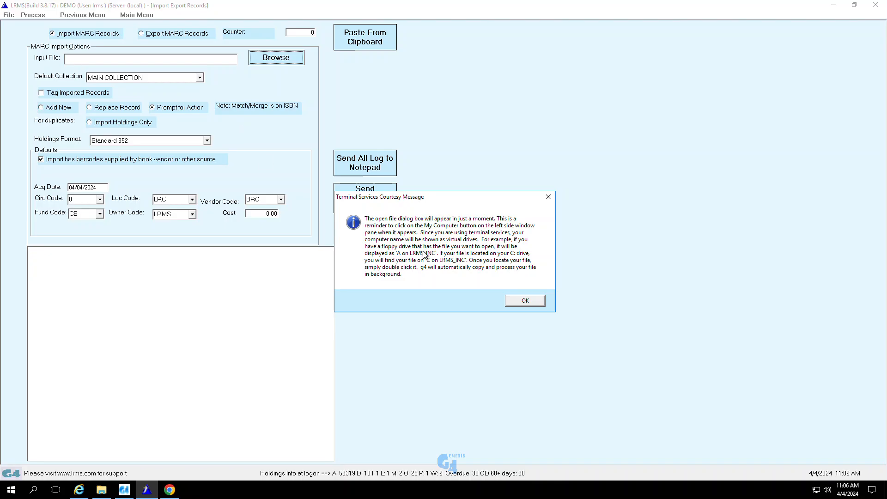
left_click(525, 300)
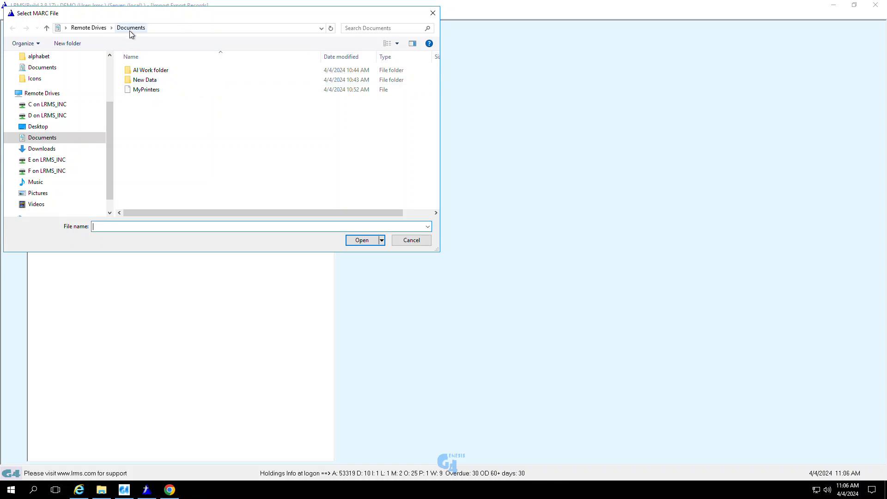
double_click(139, 82)
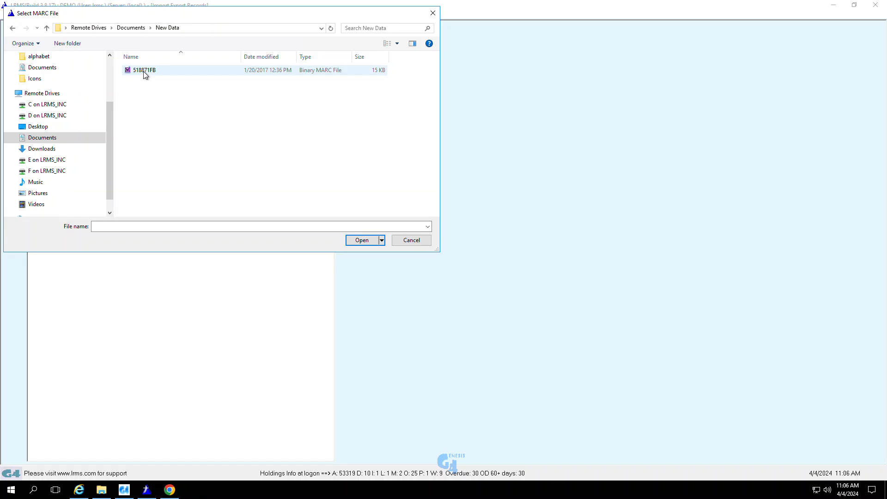
double_click(143, 71)
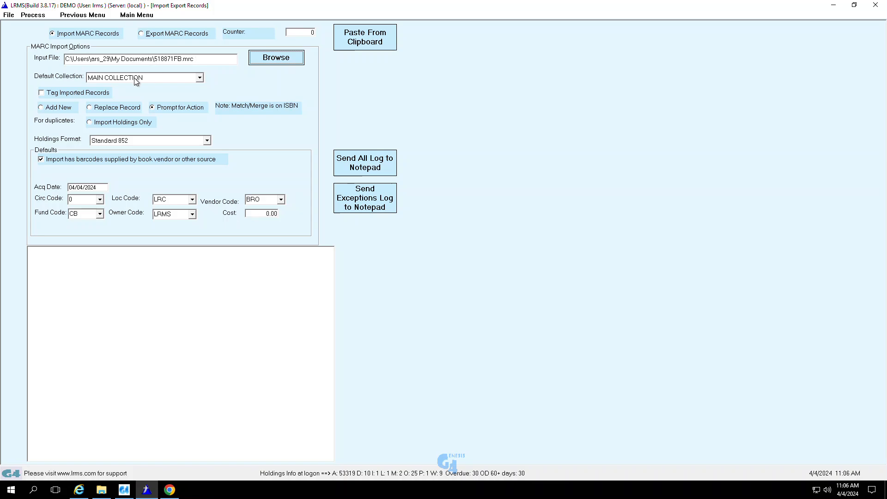
- Set the default collection to MAIN COLLECTION, tag imported records, choose Add New, and select circulation code 0, Regular Circ
left_click(199, 77)
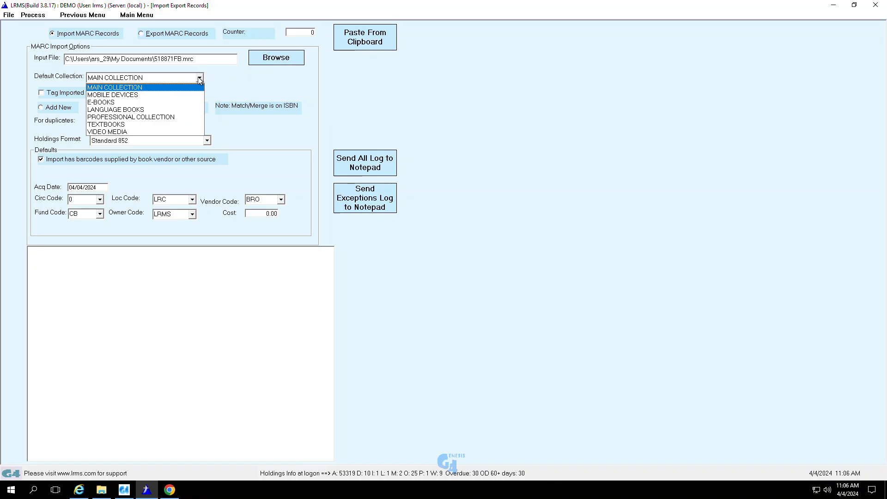
left_click(126, 88)
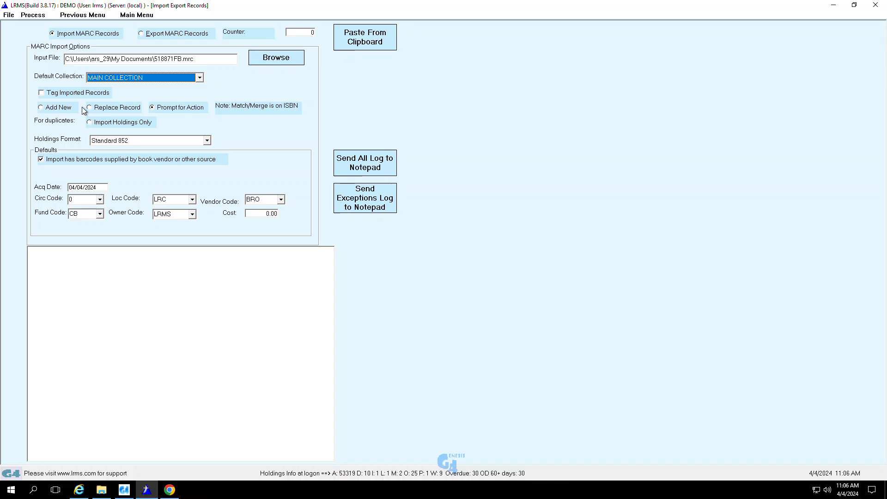
left_click(41, 94)
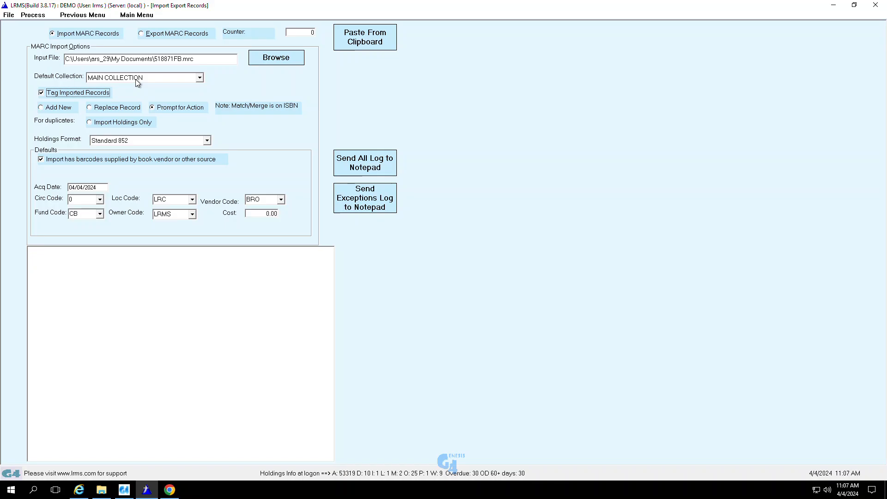
left_click(41, 107)
left_click(100, 199)
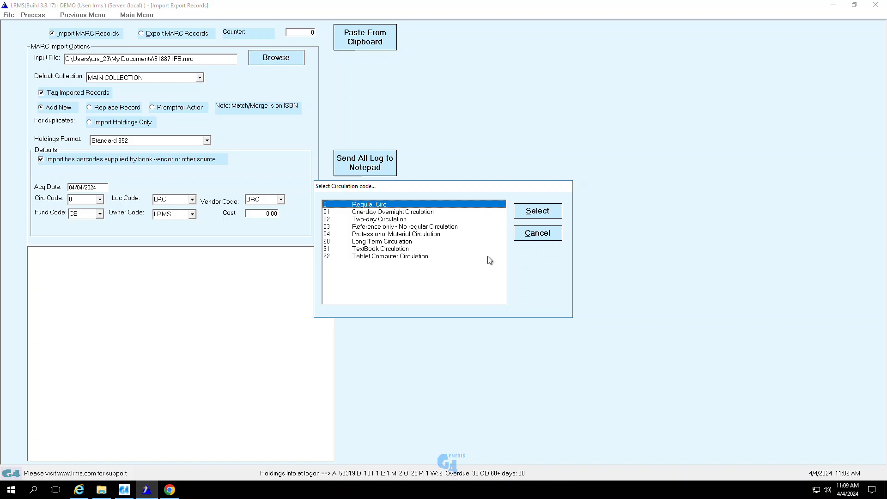
left_click(538, 215)
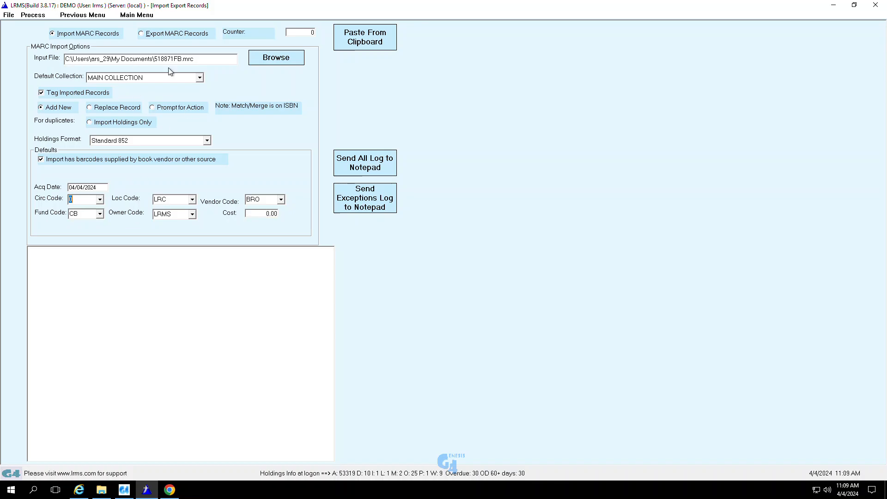
- Run the MARC record import, acknowledge its completion message and minimize the library program
left_click(36, 16)
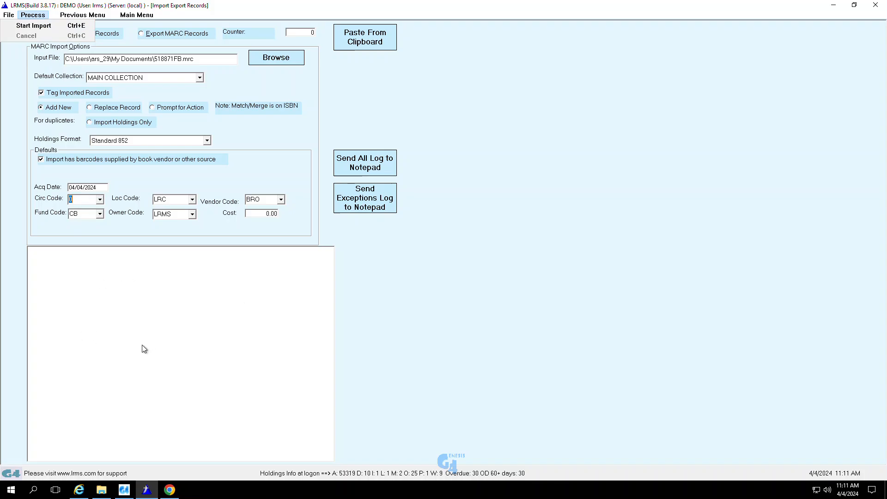
left_click(35, 27)
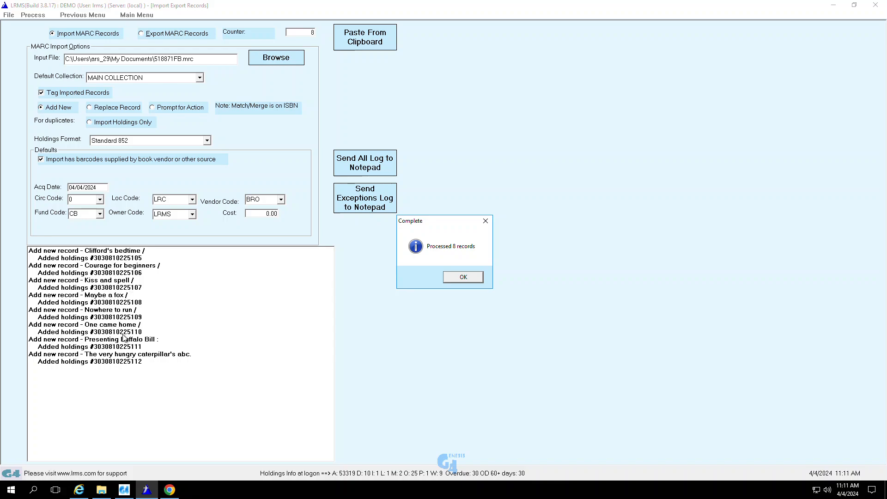
left_click(464, 278)
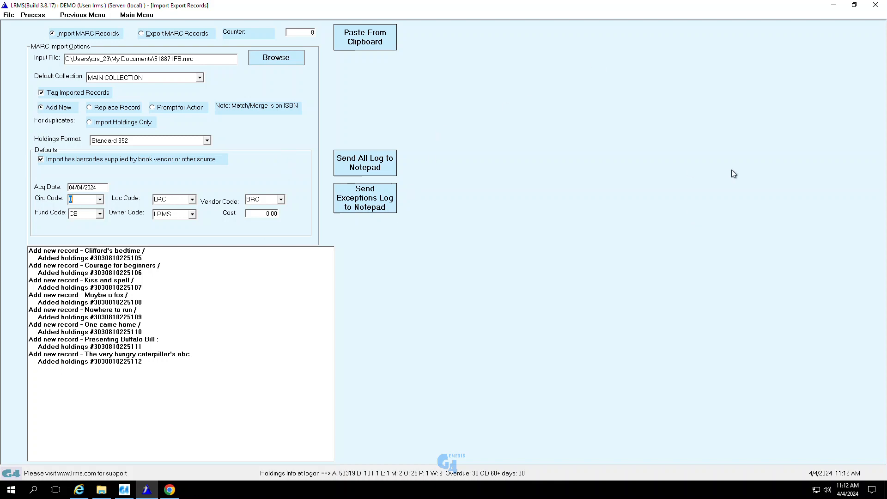
left_click(834, 5)
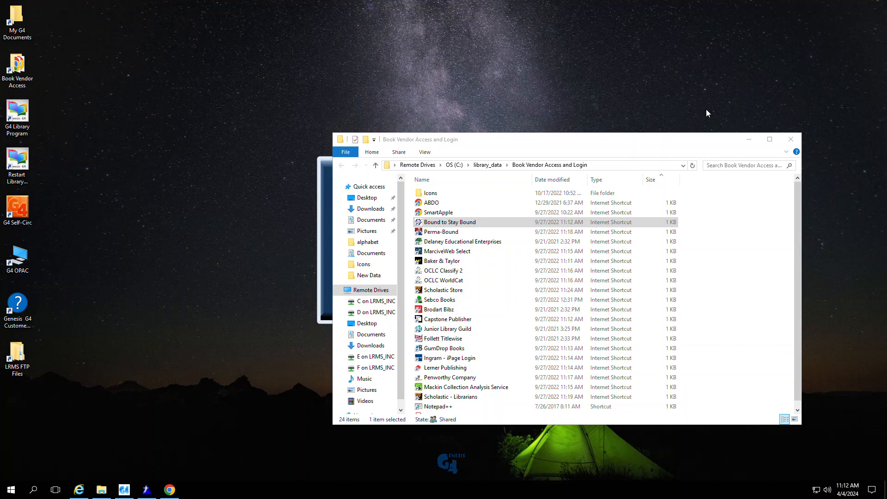